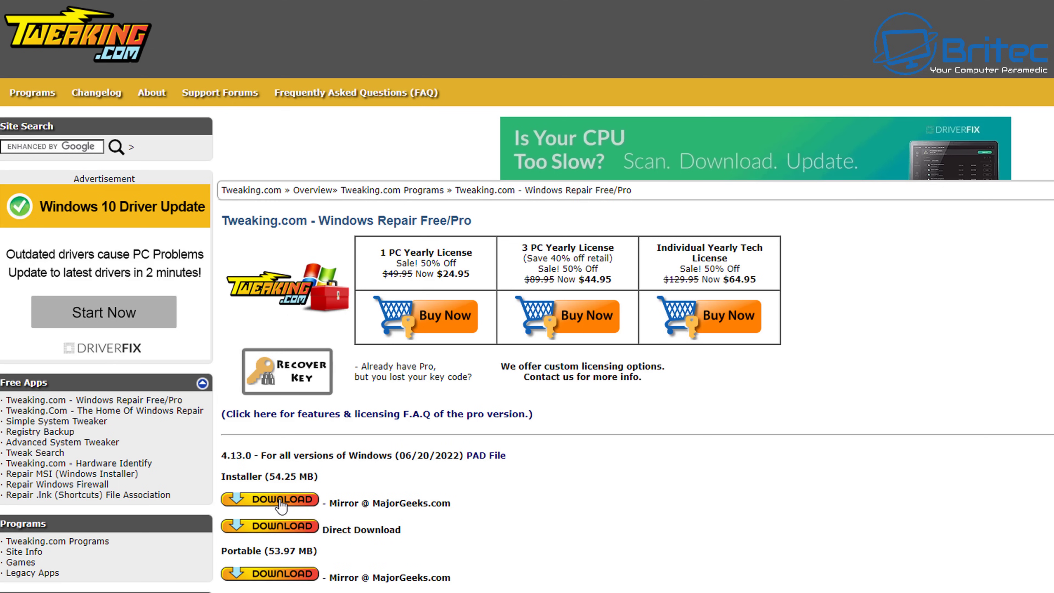
- Download the Windows Repair 4.13.0 installer via Download@MajorGeeks, dismissing the Drivers Download ad
click(279, 500)
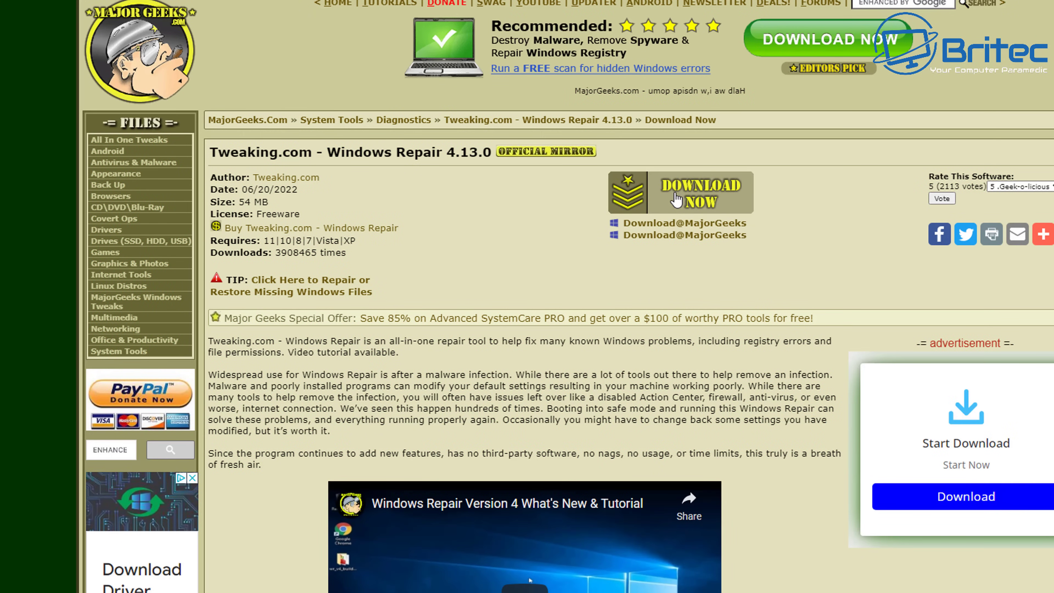
click(661, 226)
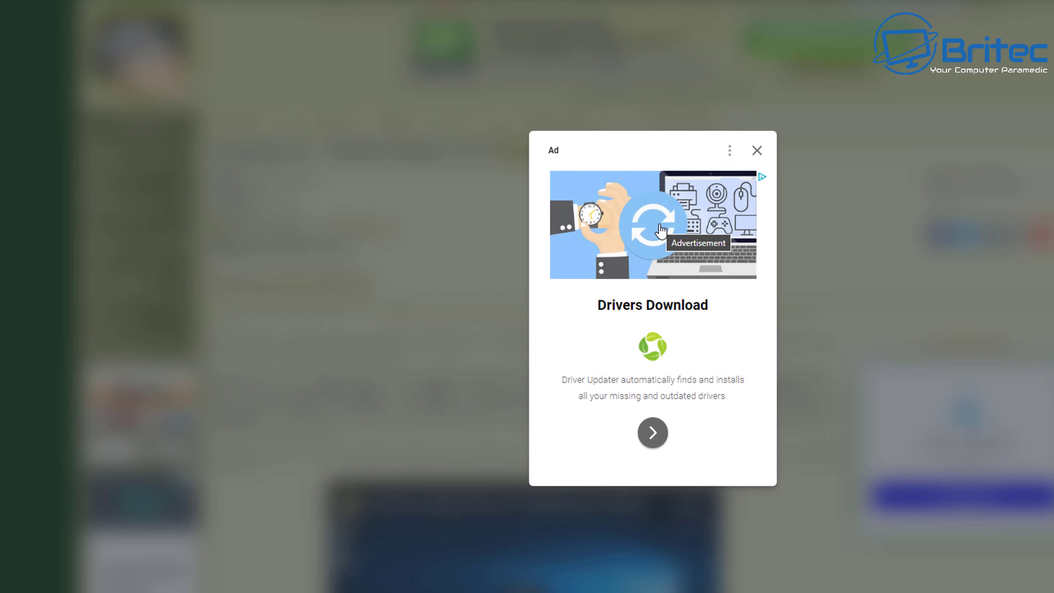
click(758, 152)
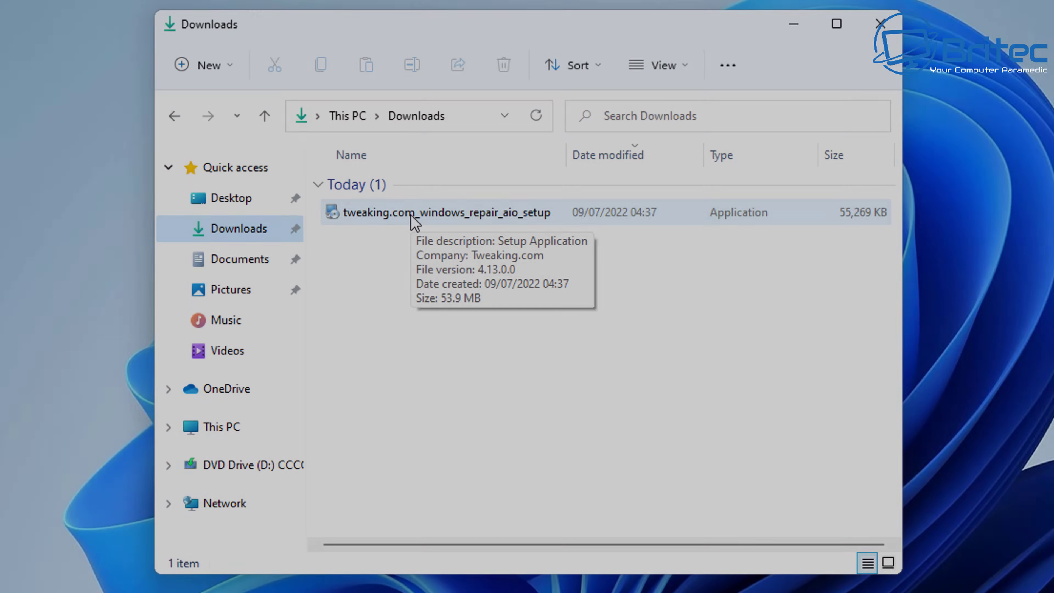
- Run tweaking.com_windows_repair_aio_setup from Downloads and approve the User Account Control prompt
click(411, 216)
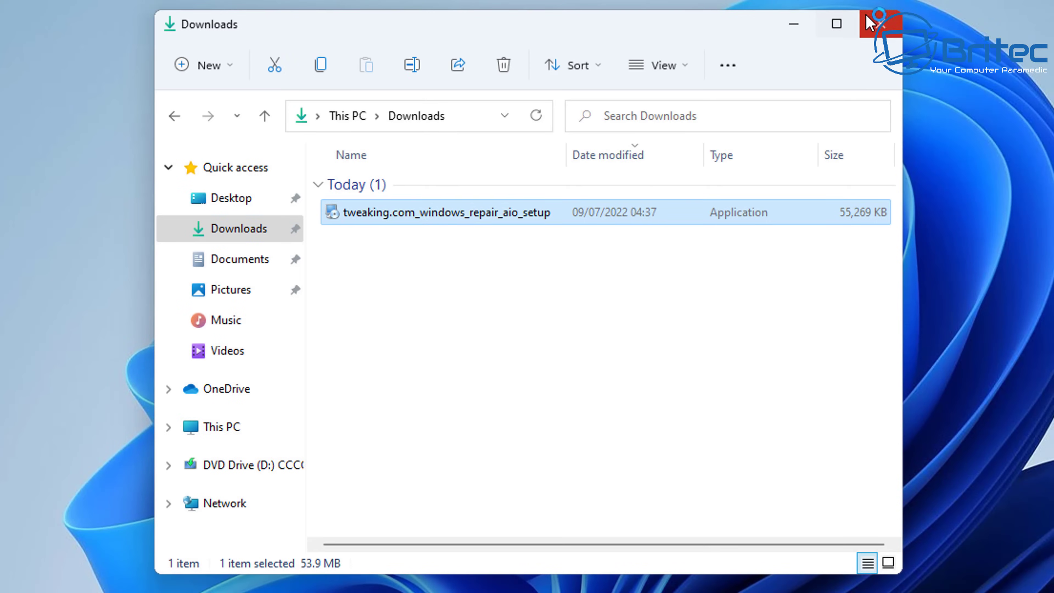
click(880, 24)
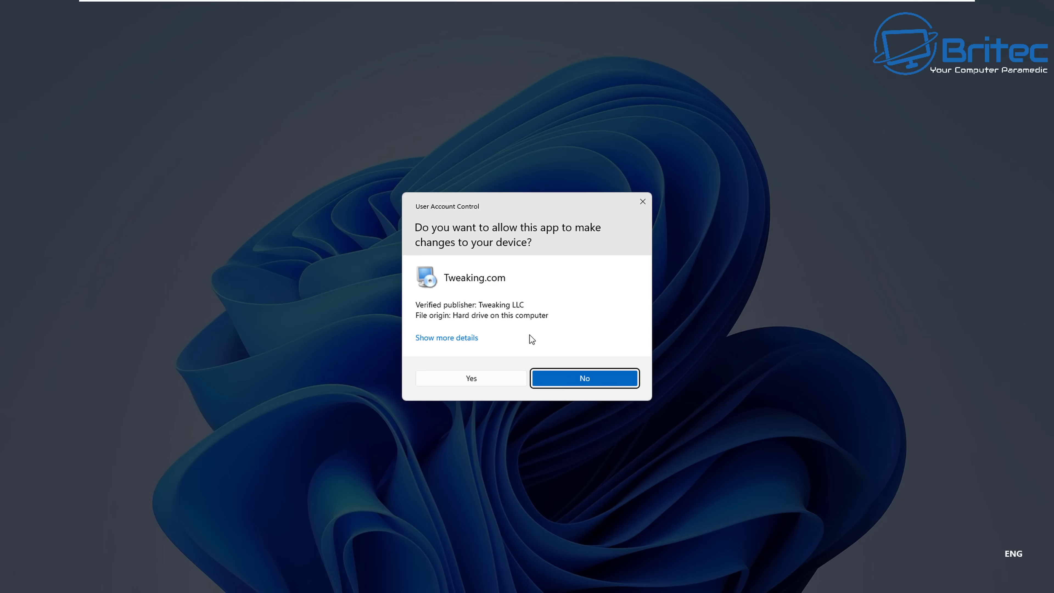
click(477, 377)
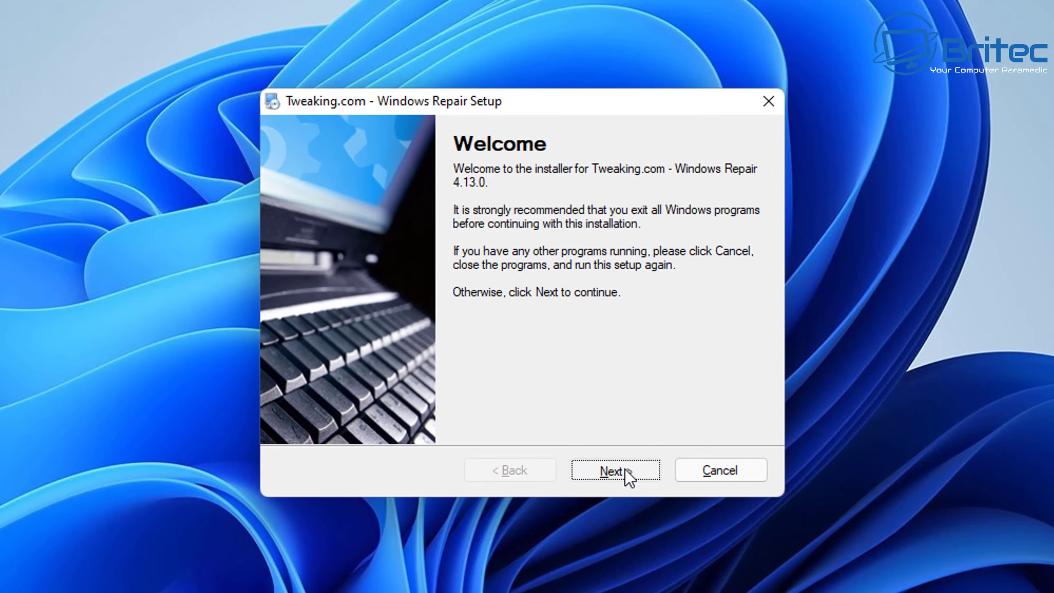
- Install Windows Repair 4.13.0 with the default folder, shortcut folder, desktop icon and launch options
click(580, 389)
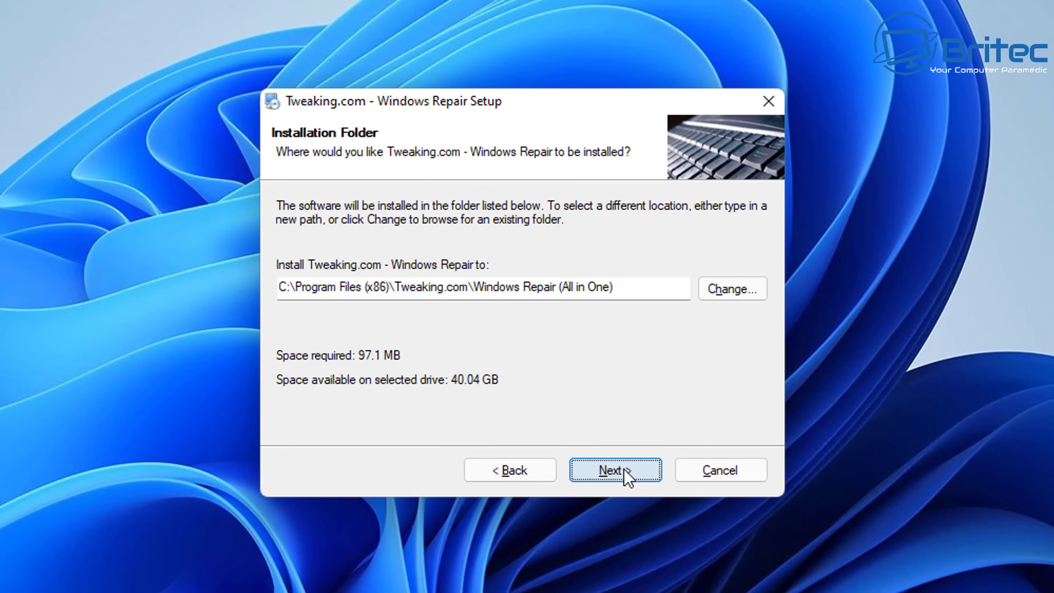
click(627, 473)
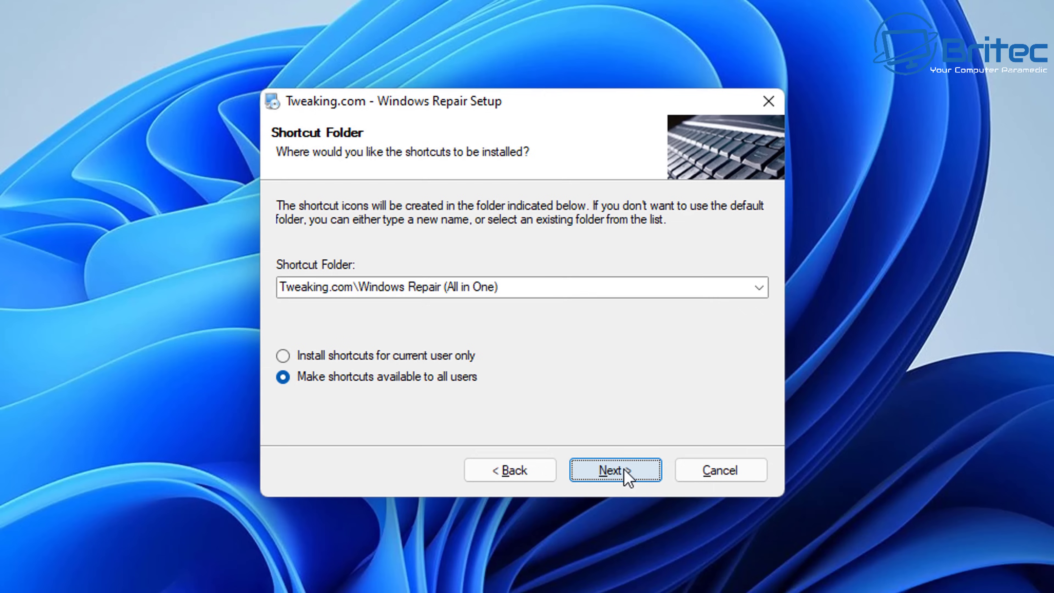
click(627, 473)
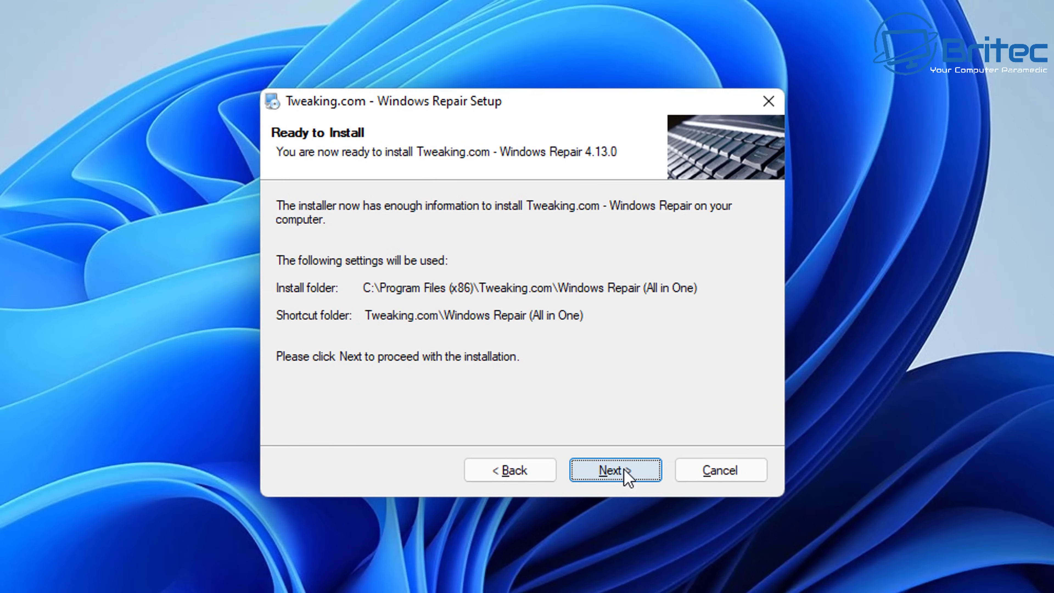
click(625, 471)
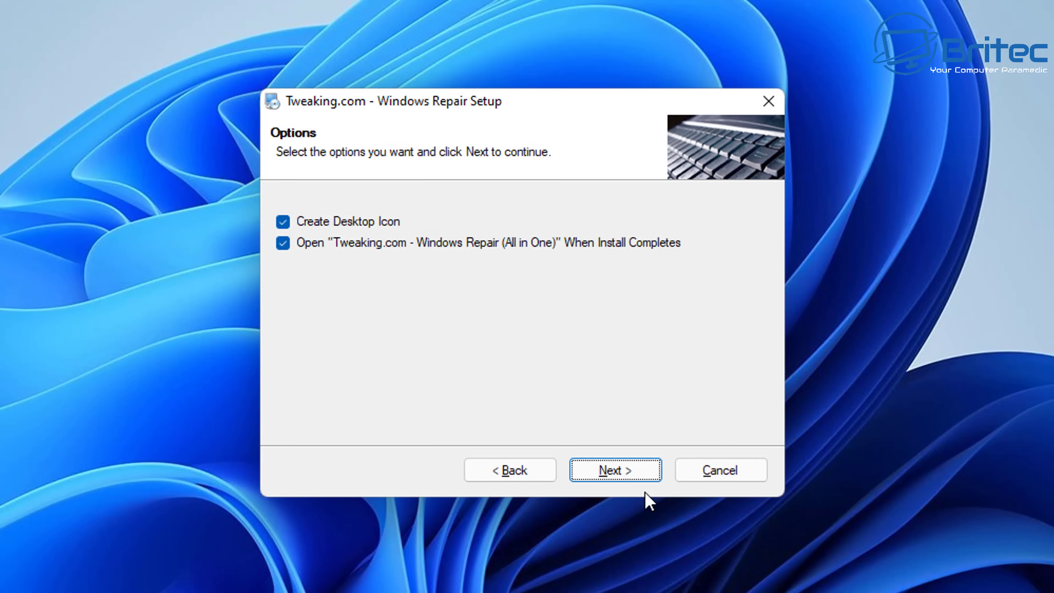
click(617, 473)
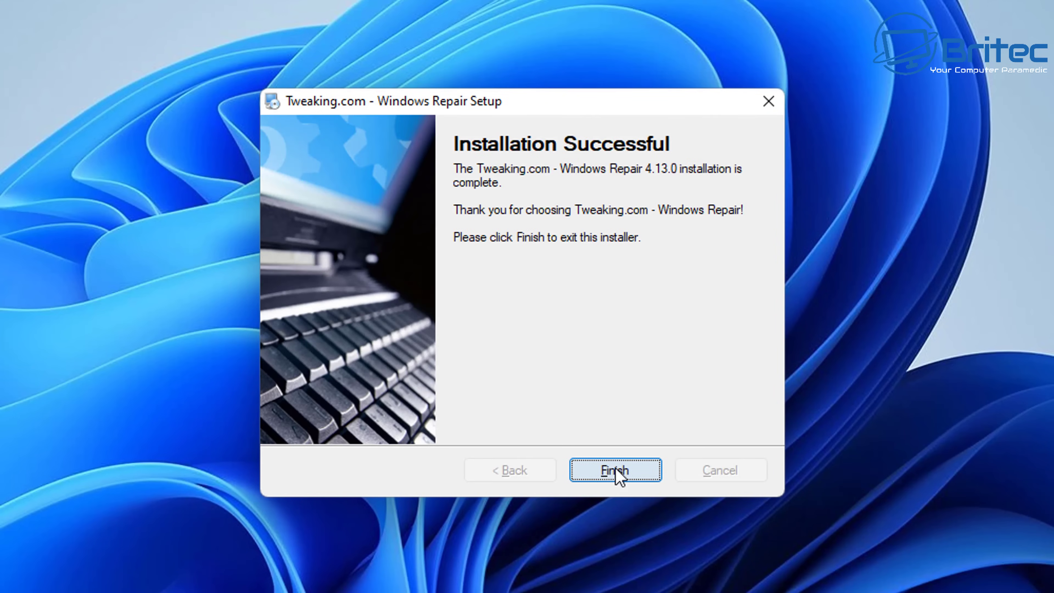
click(620, 477)
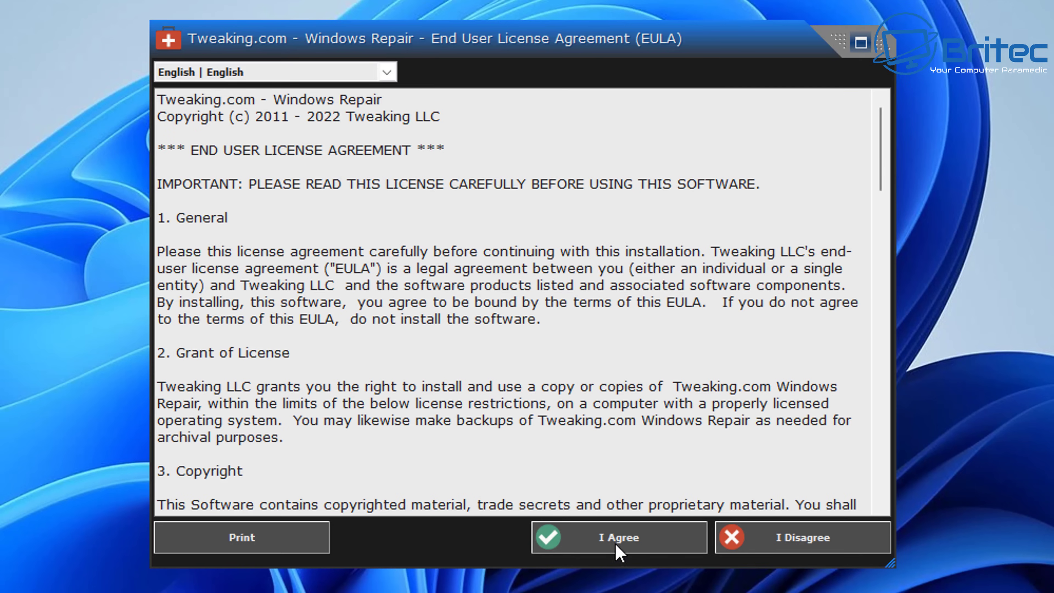
- Accept the End User License Agreement with I Agree
click(628, 544)
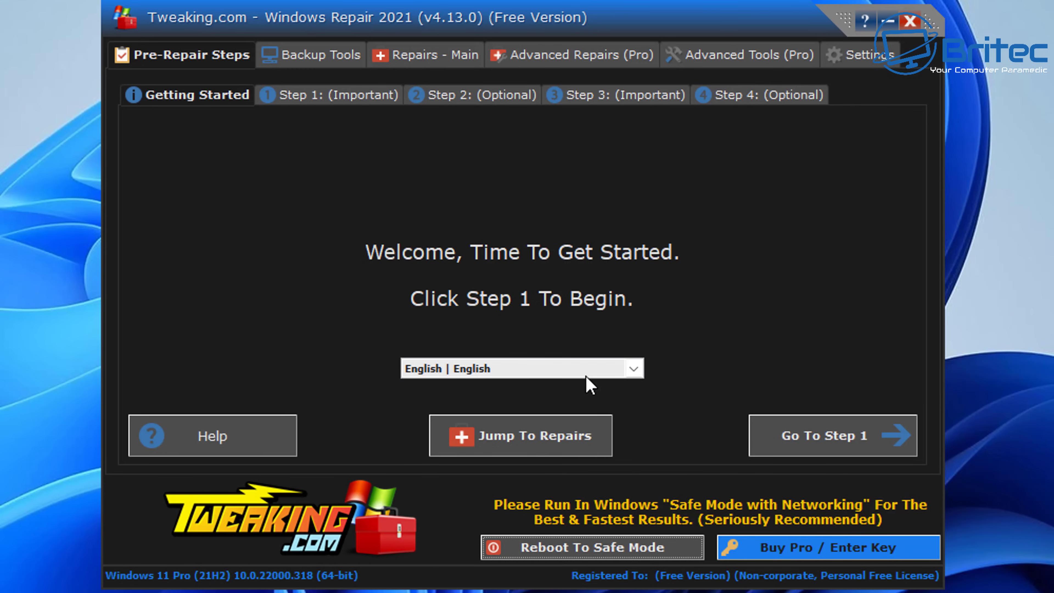
- Jump to Repairs and load the Preset: Permissions Only, selecting three permission repairs
click(532, 437)
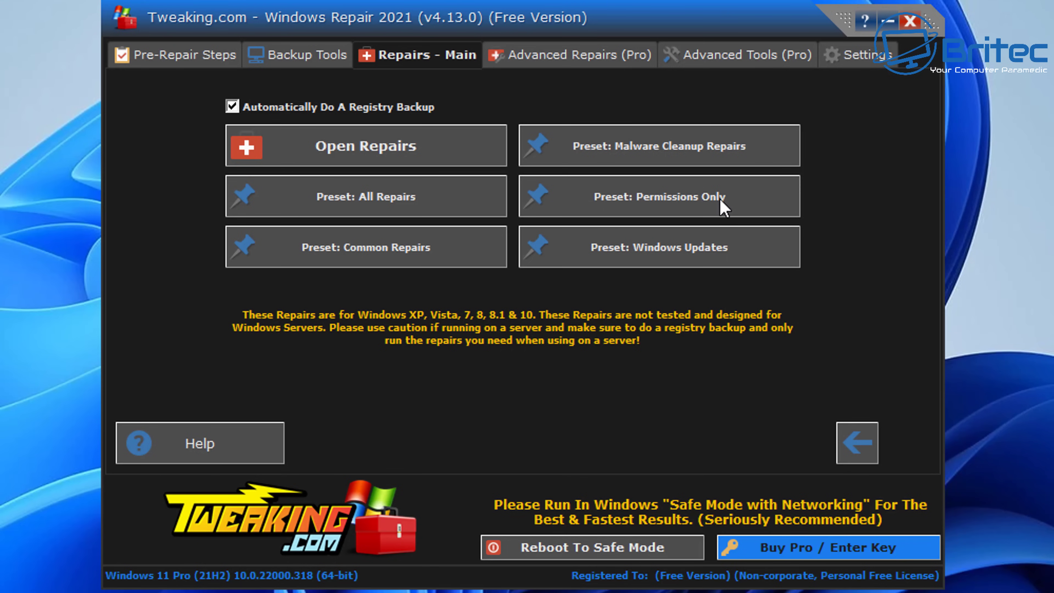
click(723, 208)
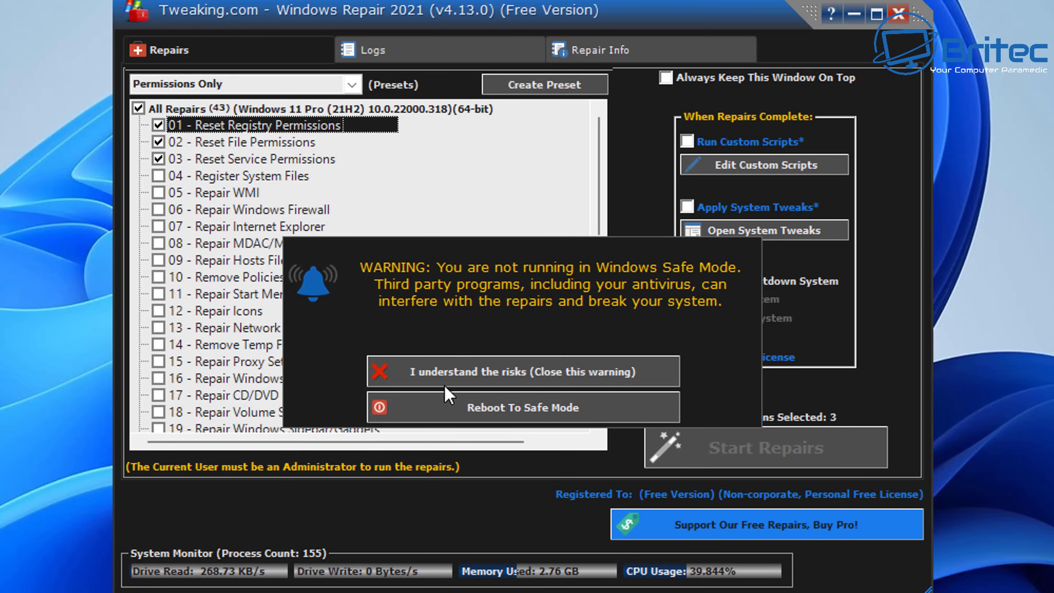
click(477, 376)
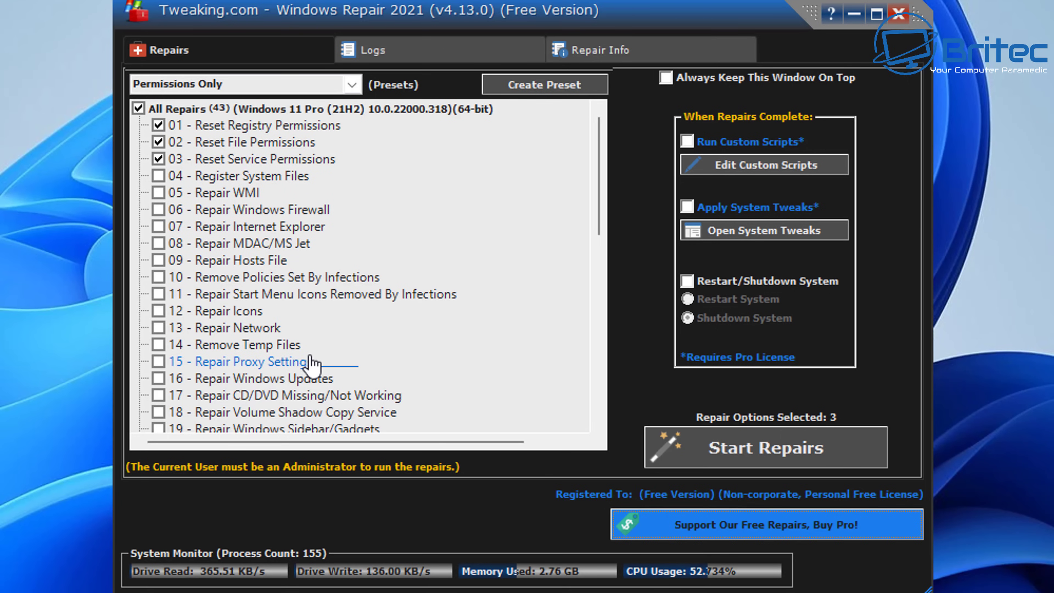
scroll(337, 393, down, 1)
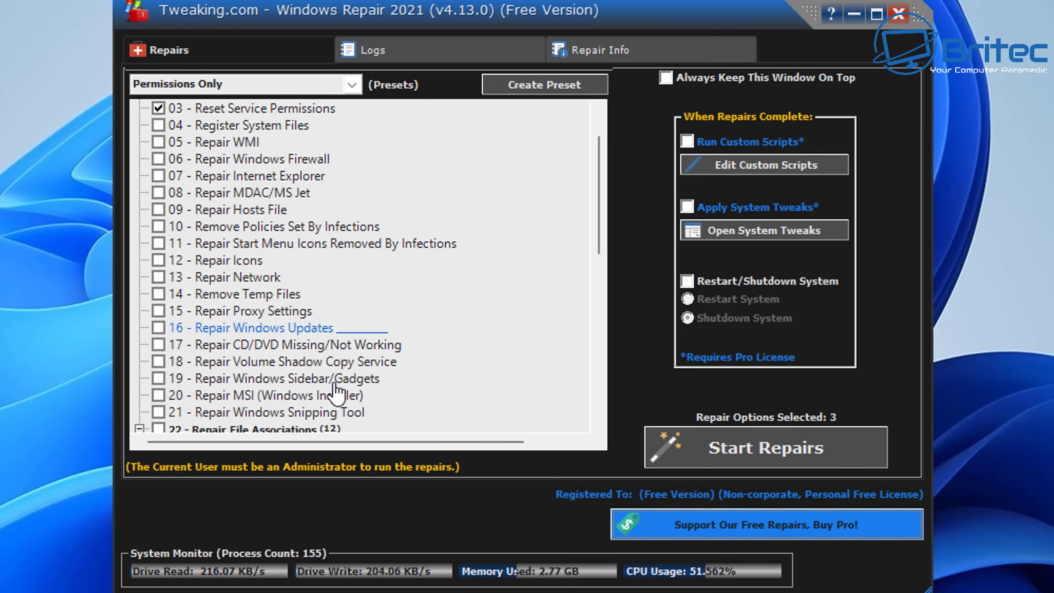
scroll(336, 393, down, 1)
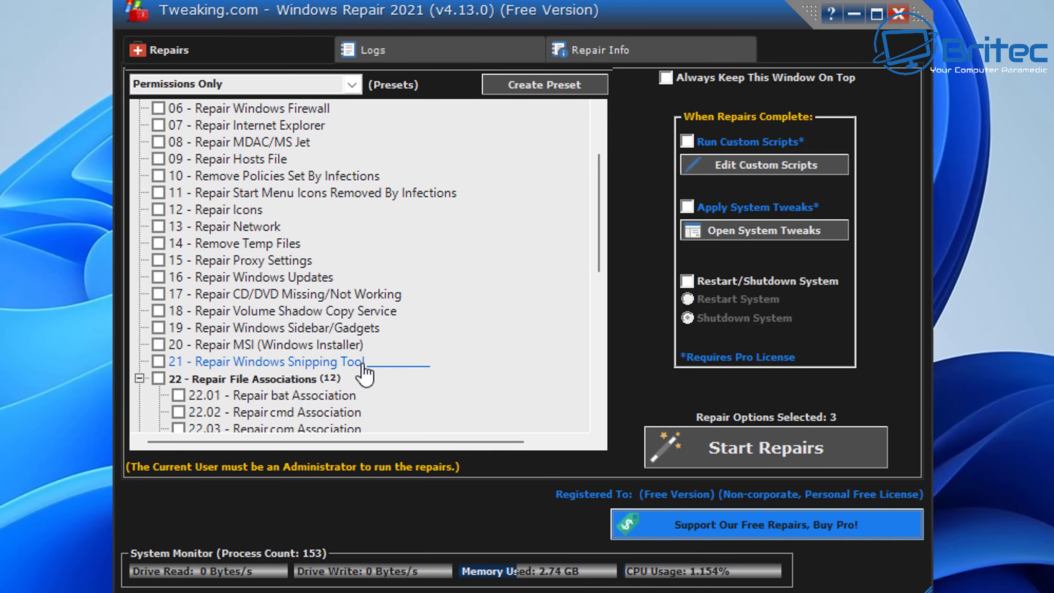
scroll(445, 369, down, 2)
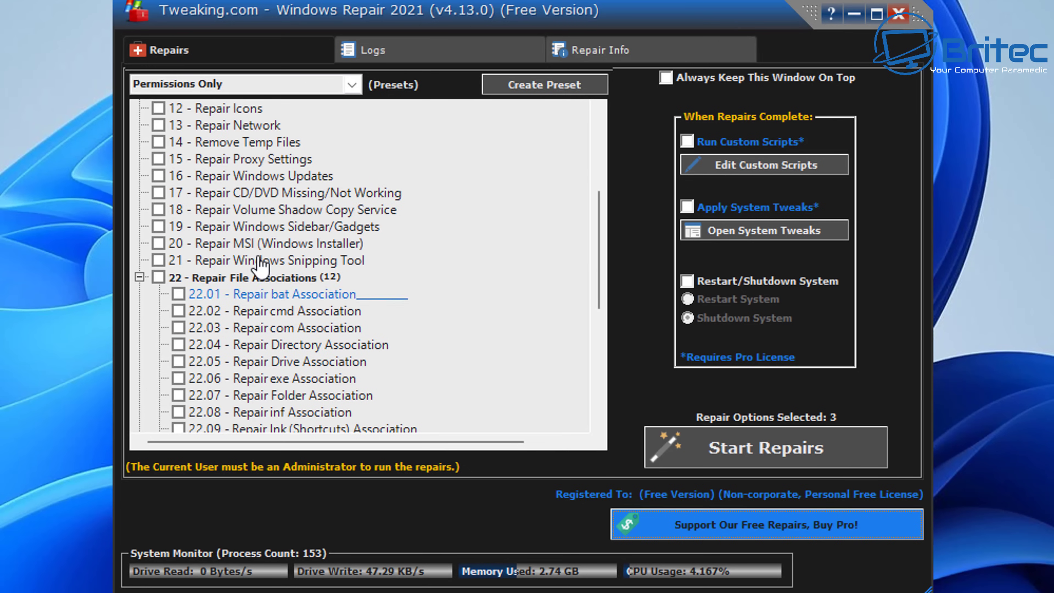
scroll(361, 398, down, 4)
scroll(371, 405, down, 1)
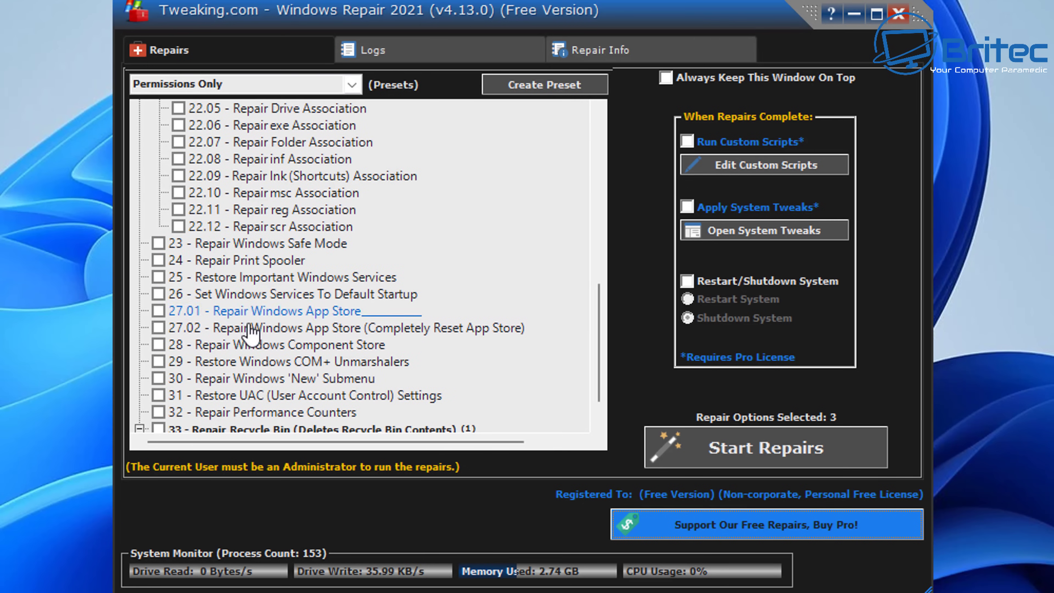
scroll(286, 415, down, 1)
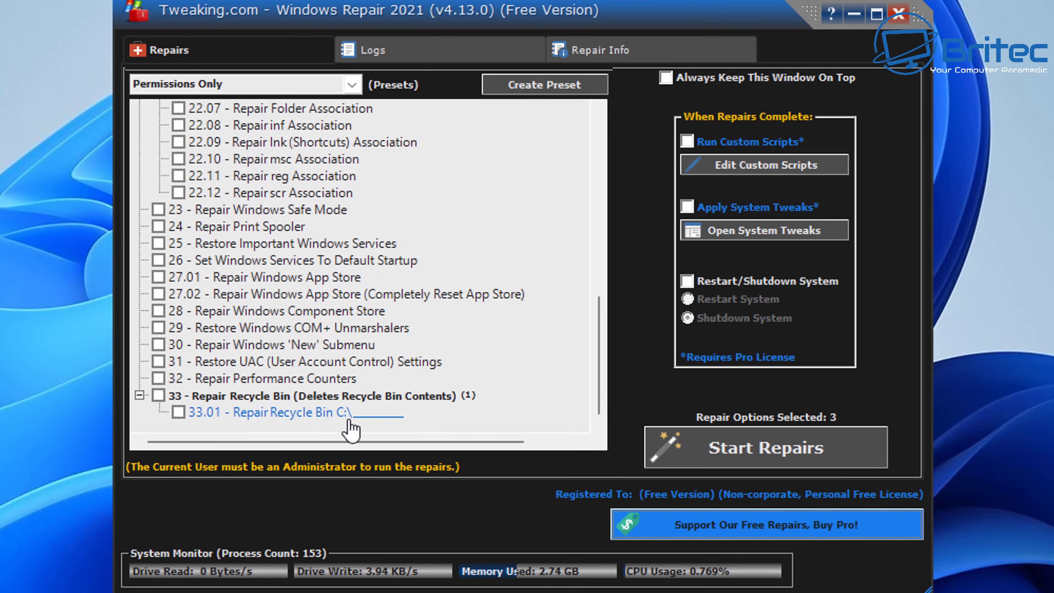
scroll(348, 421, up, 4)
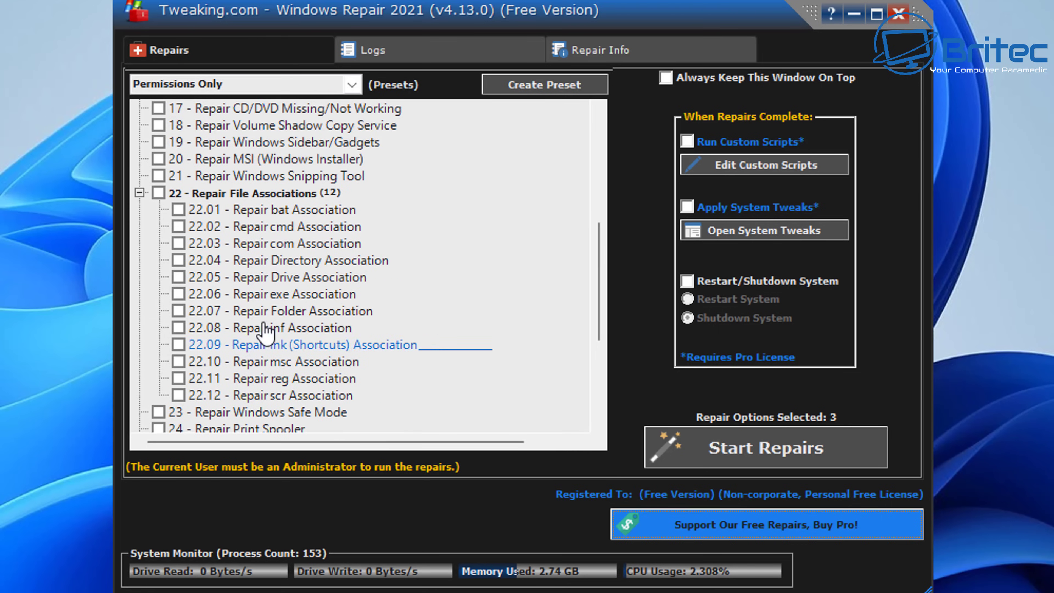
scroll(278, 352, up, 4)
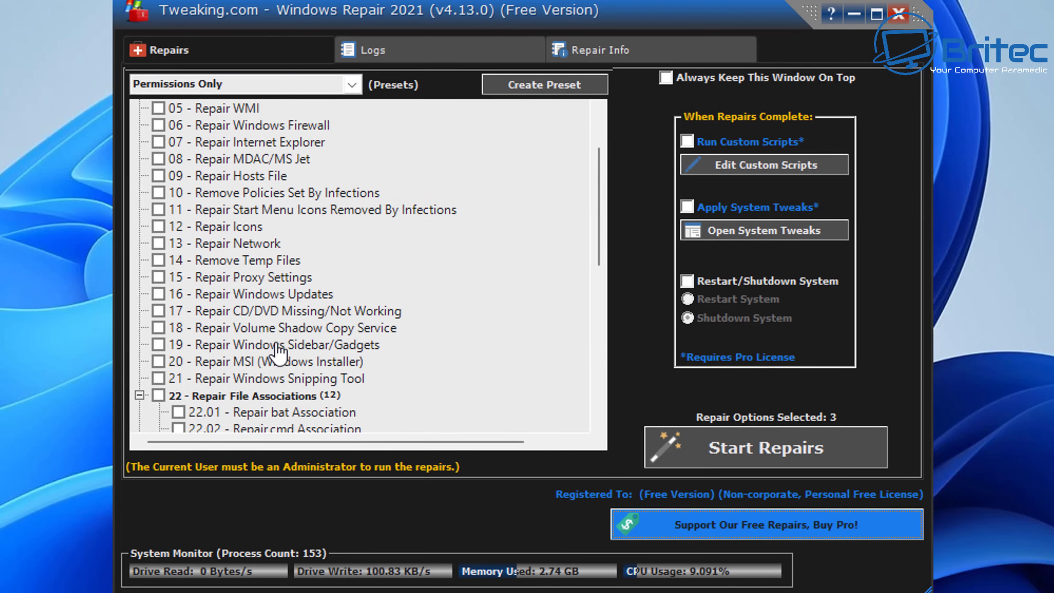
scroll(271, 345, up, 2)
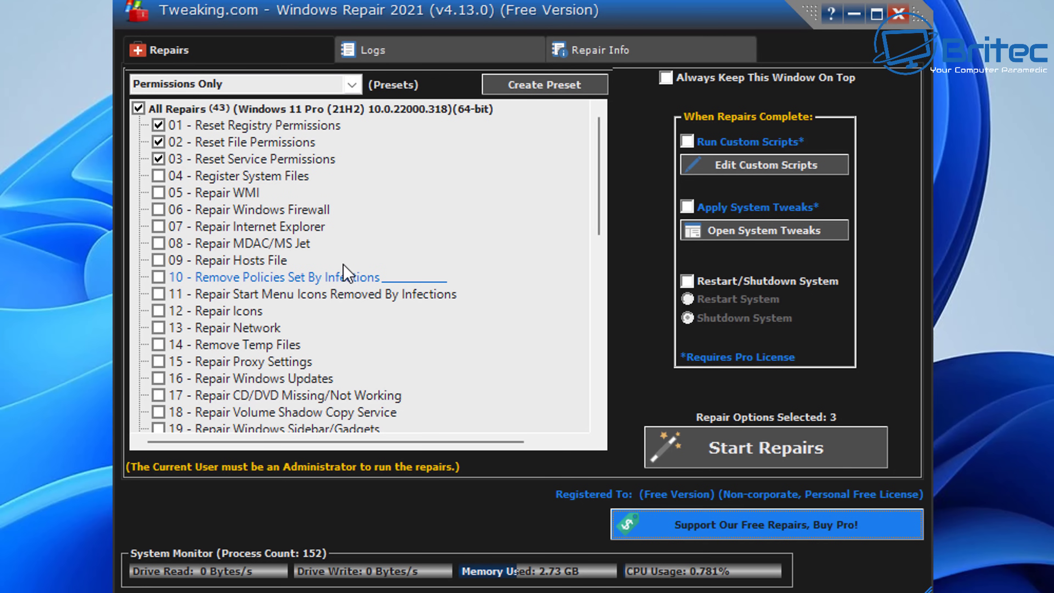
- Tick 10 - Remove Policies Set By Infections, leaving Firewall, Proxy and Network repairs unticked
click(159, 210)
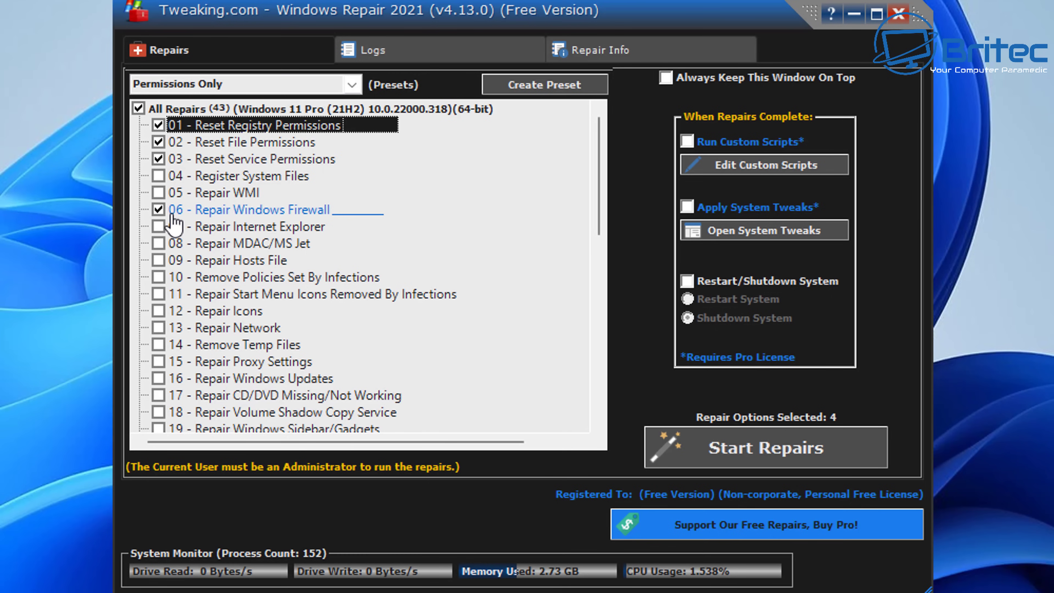
click(159, 209)
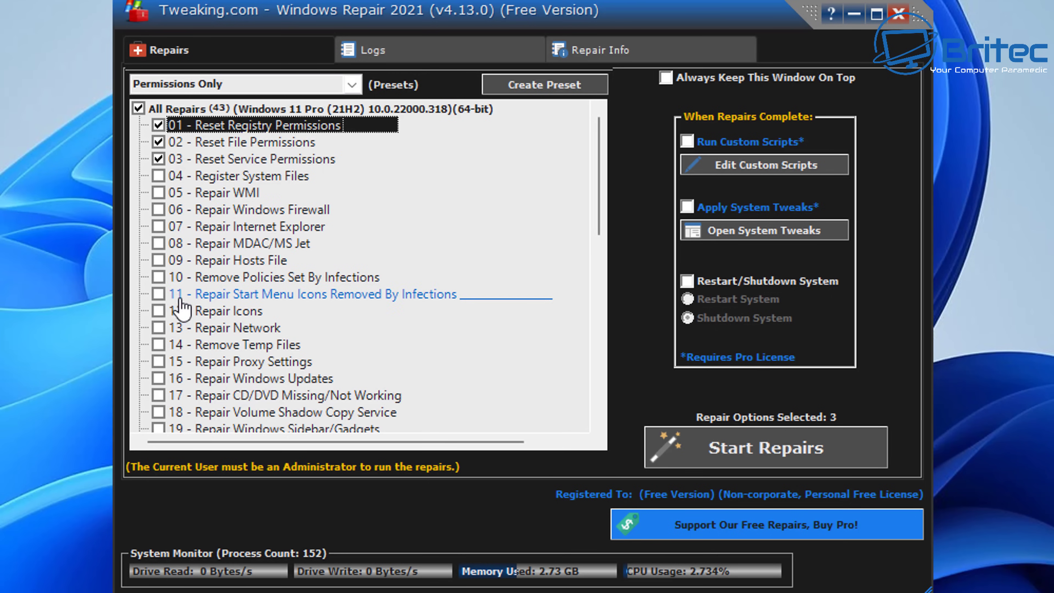
click(158, 277)
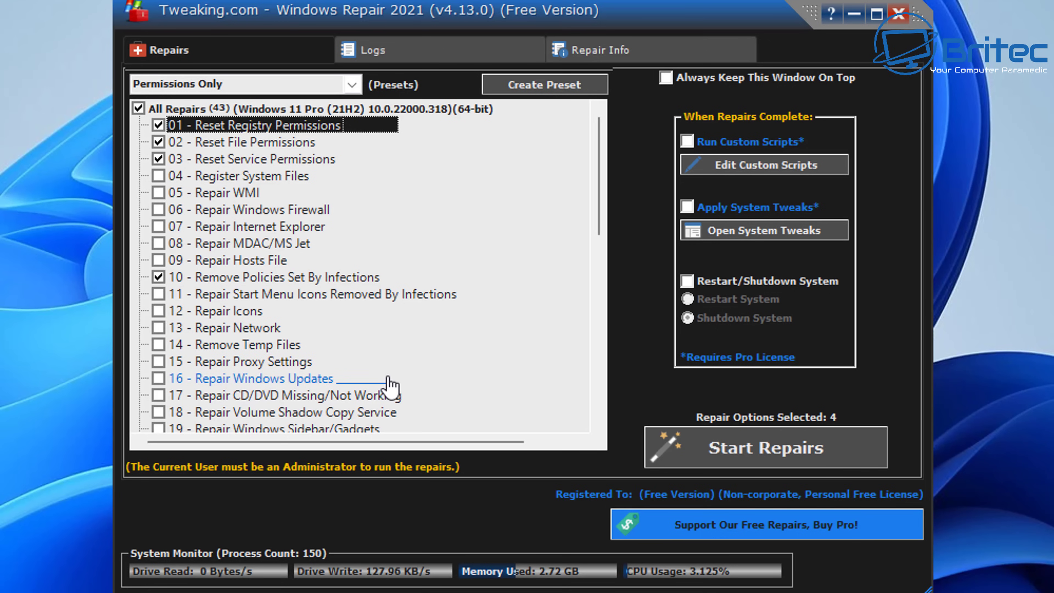
scroll(391, 384, down, 1)
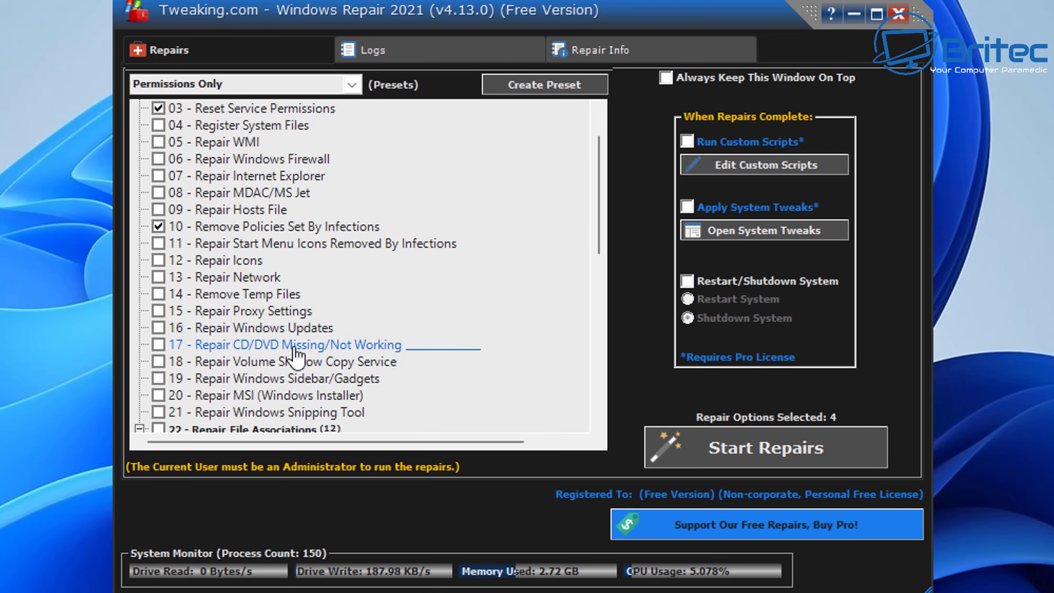
click(159, 311)
click(158, 277)
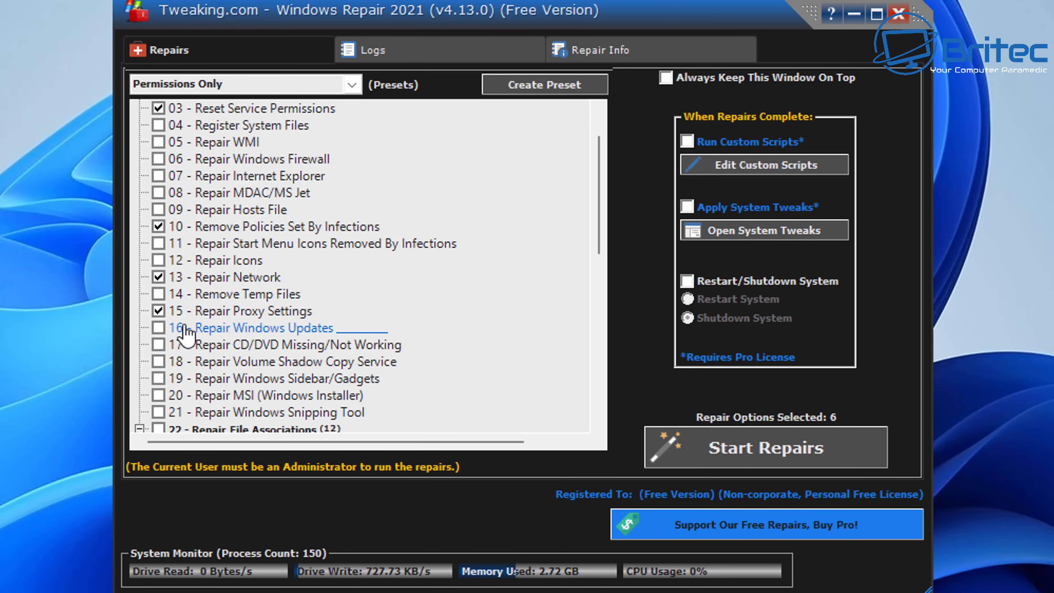
click(159, 310)
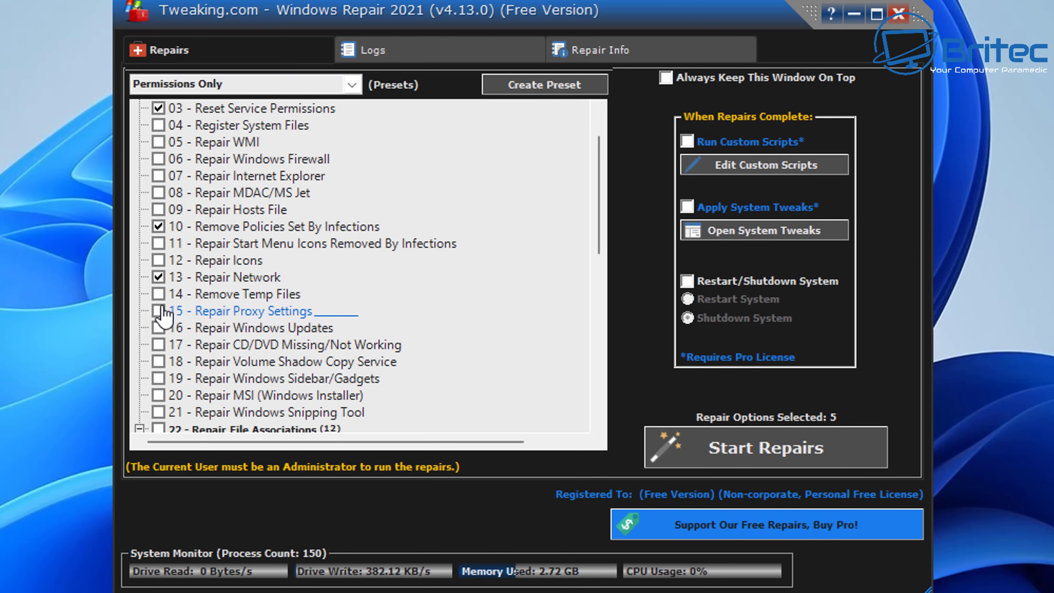
click(159, 278)
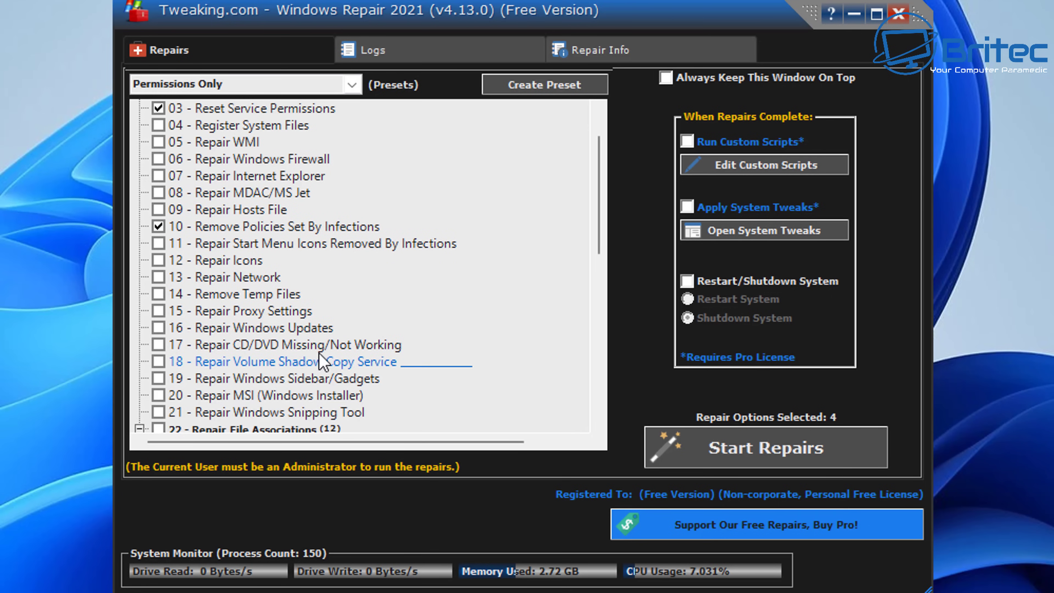
- Start the four selected repairs and keep the console window in view until they finish
click(767, 456)
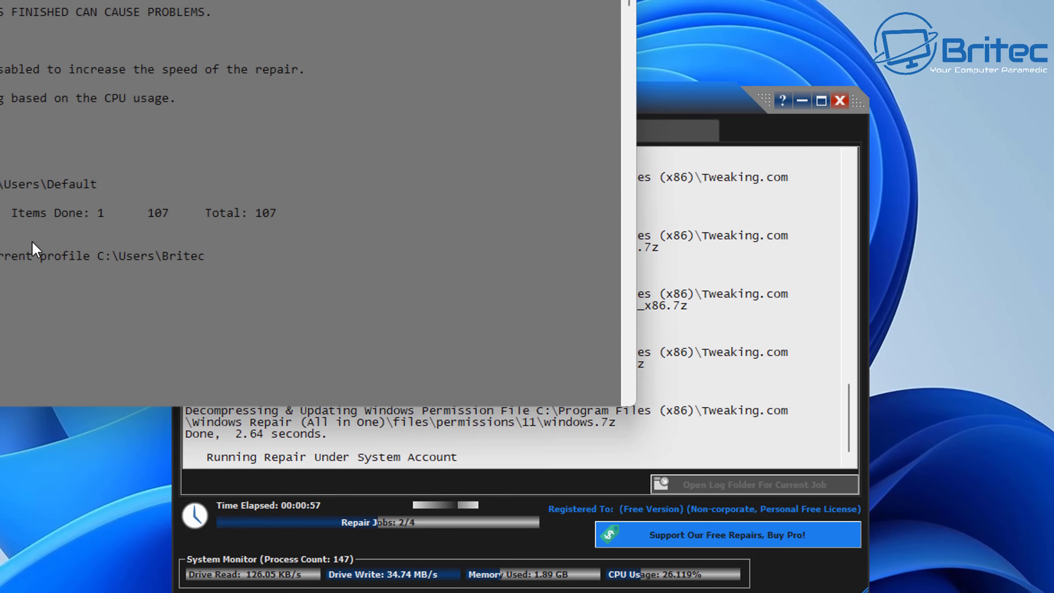
drag(125, 0, 449, 78)
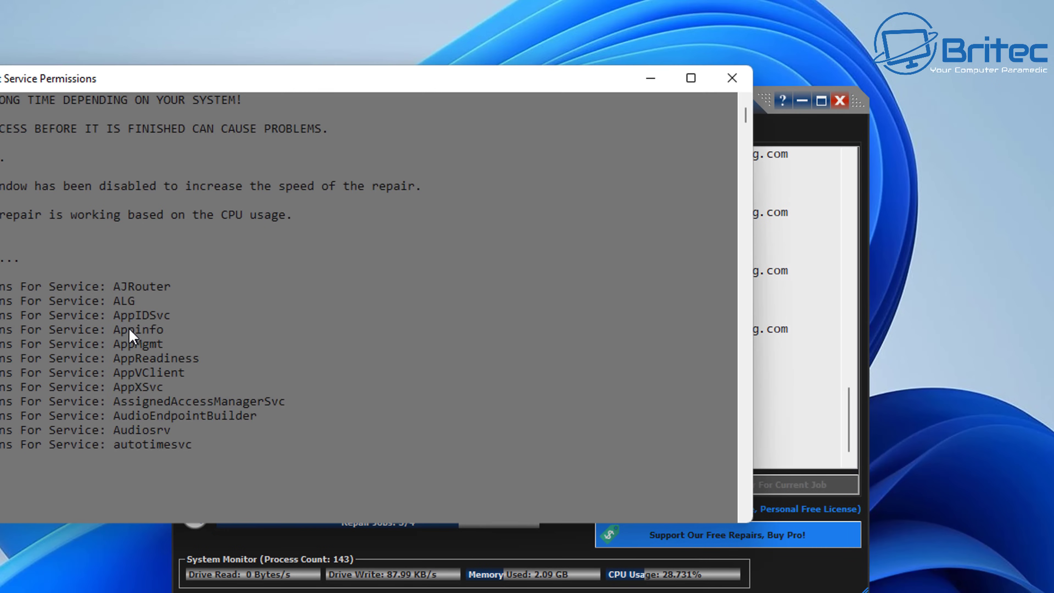
drag(99, 79, 278, 106)
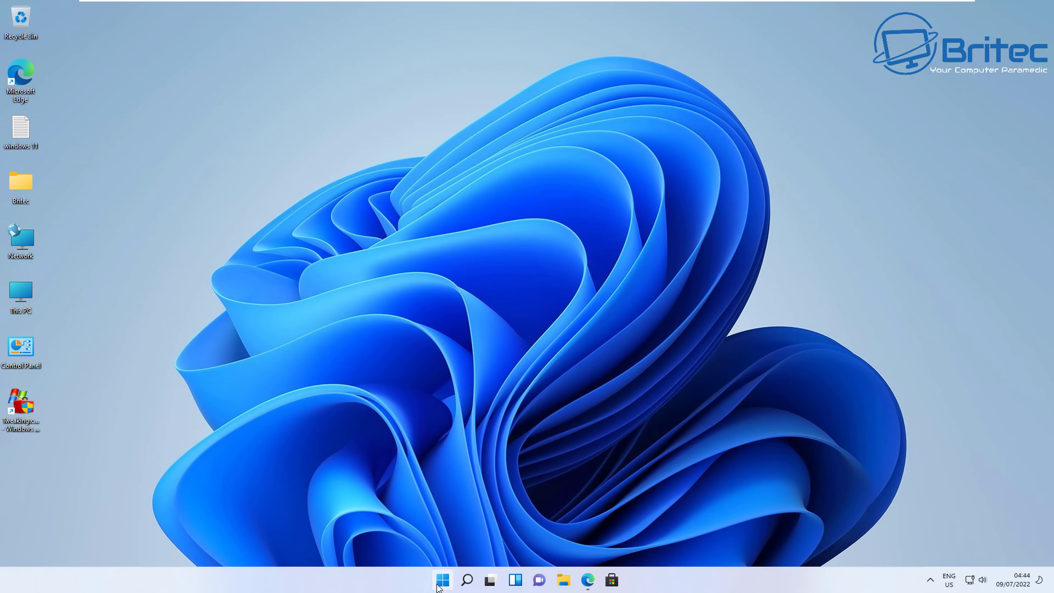
- Open the Start menu's power options to restart the PC
click(443, 580)
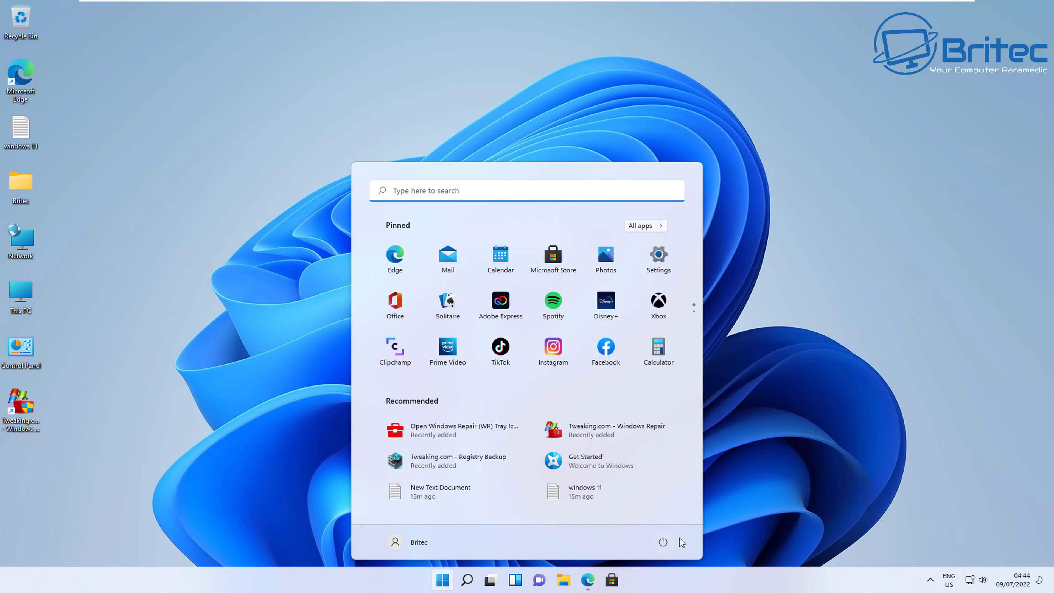